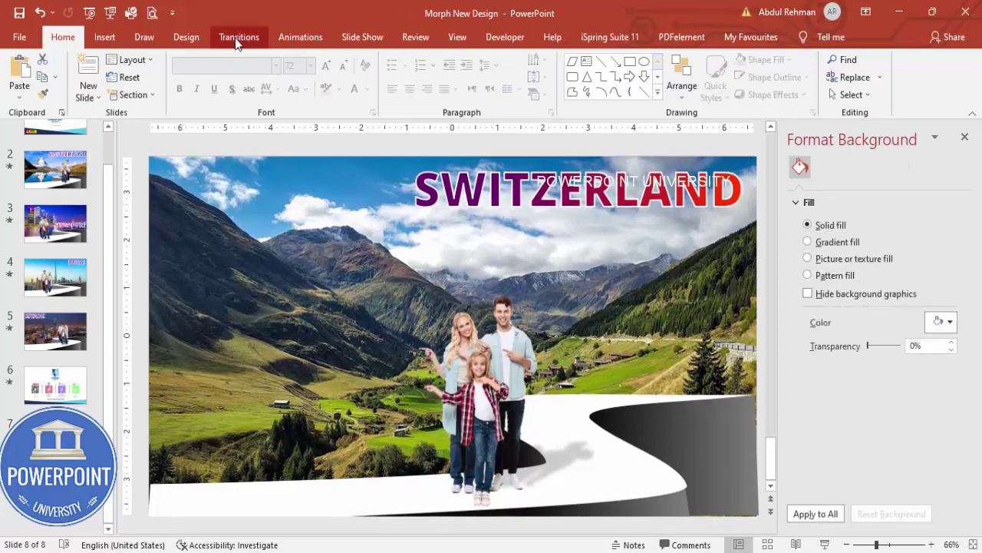
# Switch to the Transitions settings for the finished Switzerland slide 8.
pyautogui.click(239, 37)
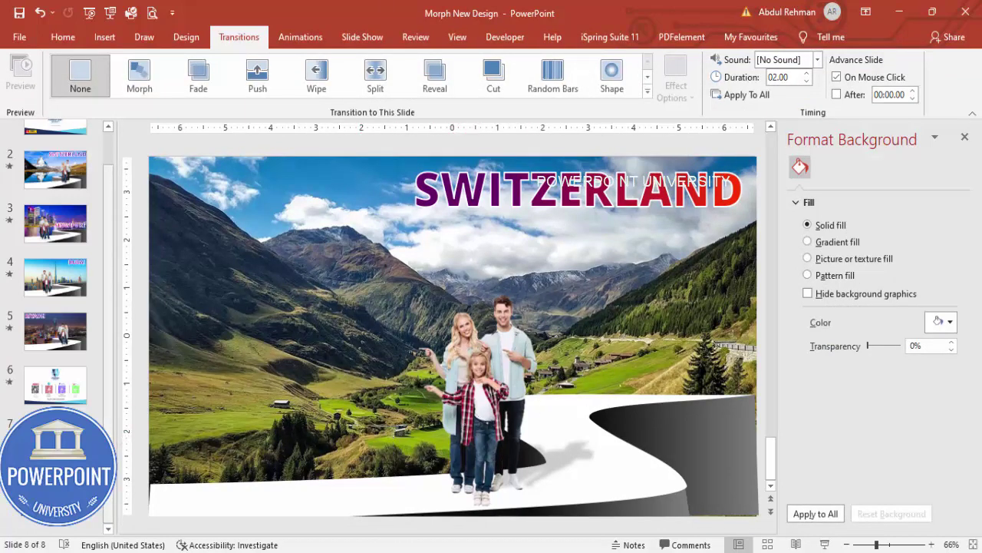
# Duplicate the Switzerland slide and zoom out to see the space around it.
pyautogui.rightClick(47, 495)
pyautogui.click(112, 338)
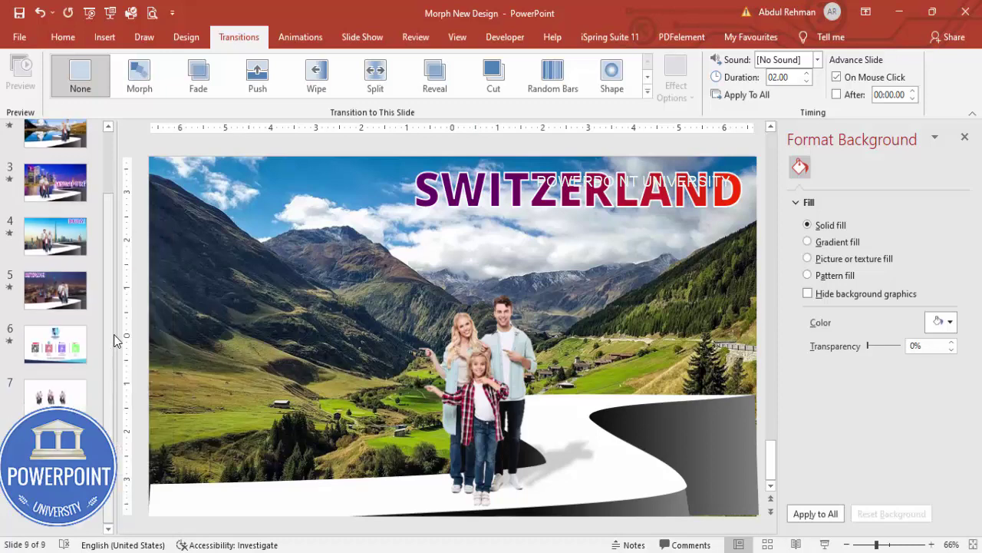
pyautogui.click(846, 544)
# Move the family cutout just past the new slide's left edge and enlarge it slightly.
pyautogui.click(478, 376)
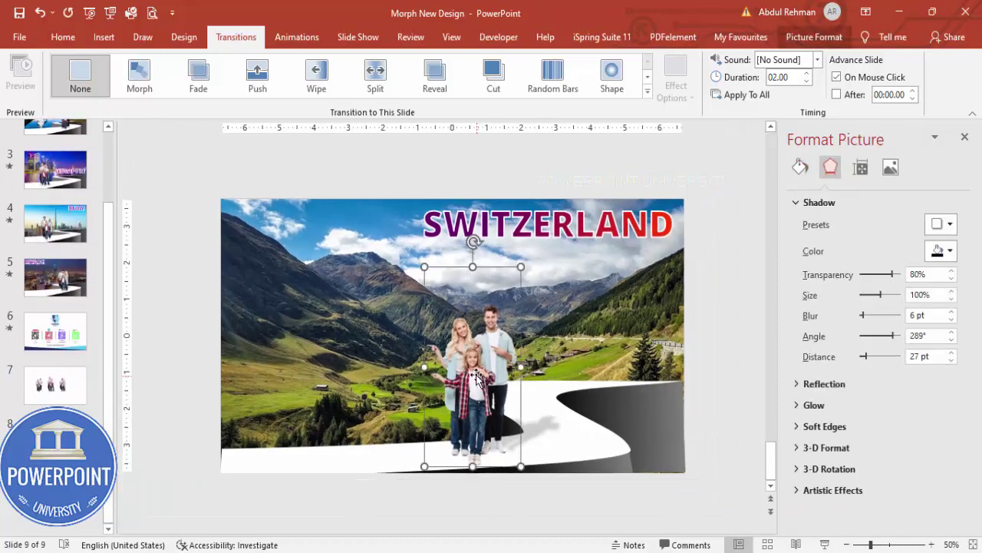
pyautogui.moveTo(481, 368); pyautogui.dragTo(121, 278)
pyautogui.press('Escape')
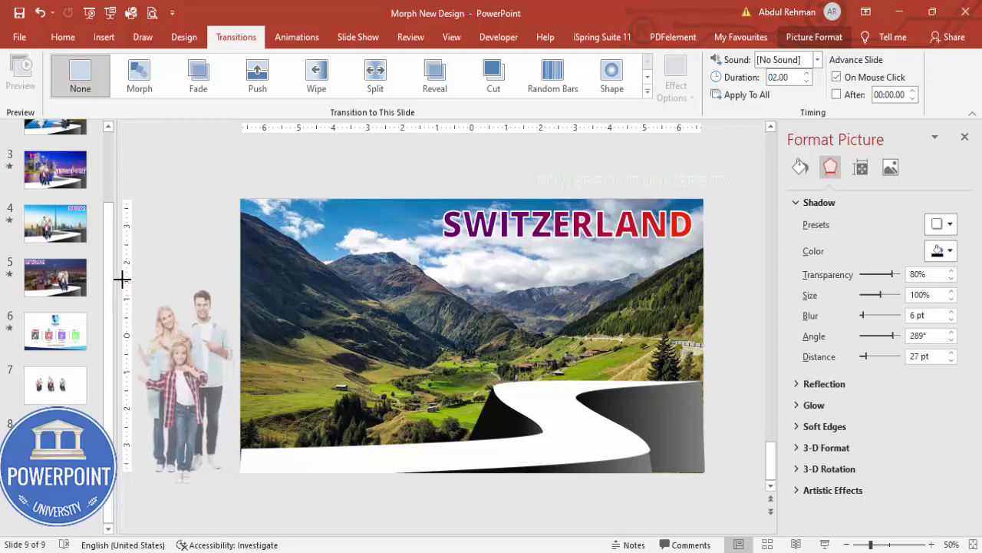
pyautogui.moveTo(190, 392)
pyautogui.mouseDown()
pyautogui.moveTo(195, 407)
pyautogui.moveTo(184, 400)
pyautogui.mouseUp()
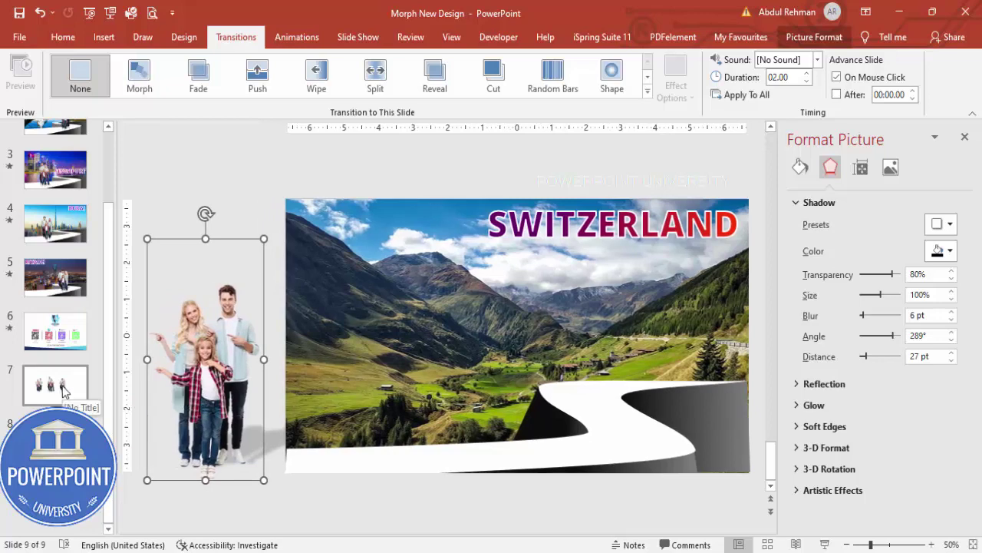
# Bring slide 7's arms-crossed family pose onto slide 9's road and apply the Morph transition.
pyautogui.click(61, 386)
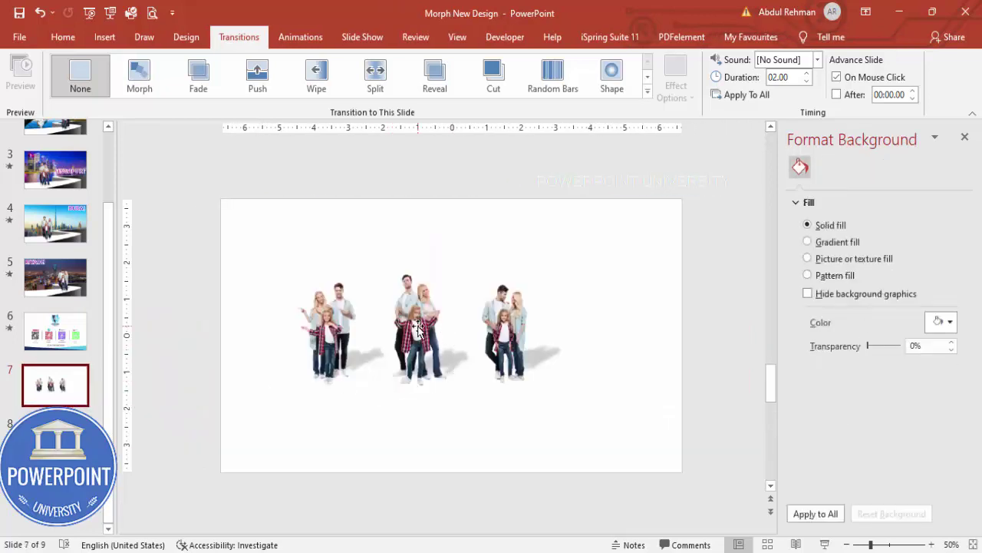
pyautogui.click(416, 326)
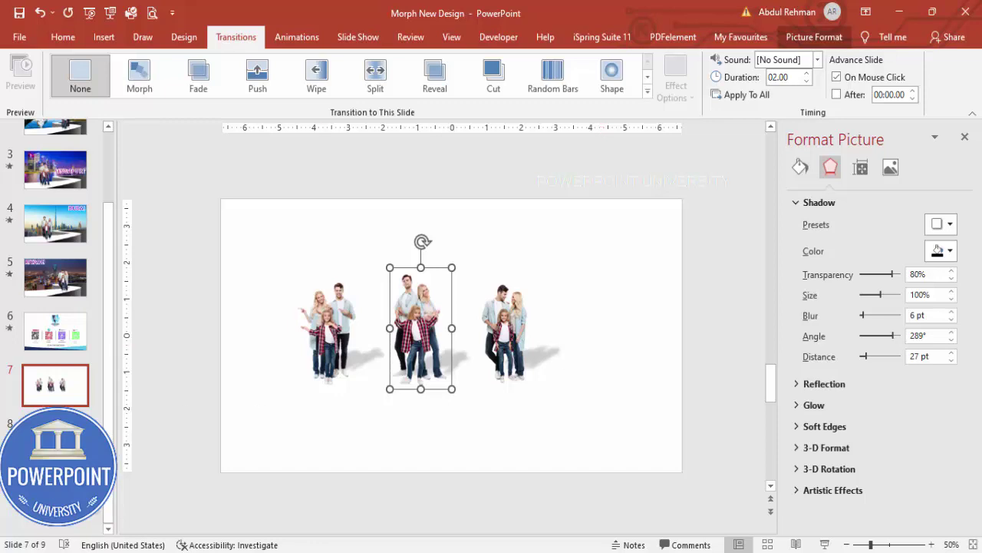
pyautogui.scroll(-2, 451, 389)
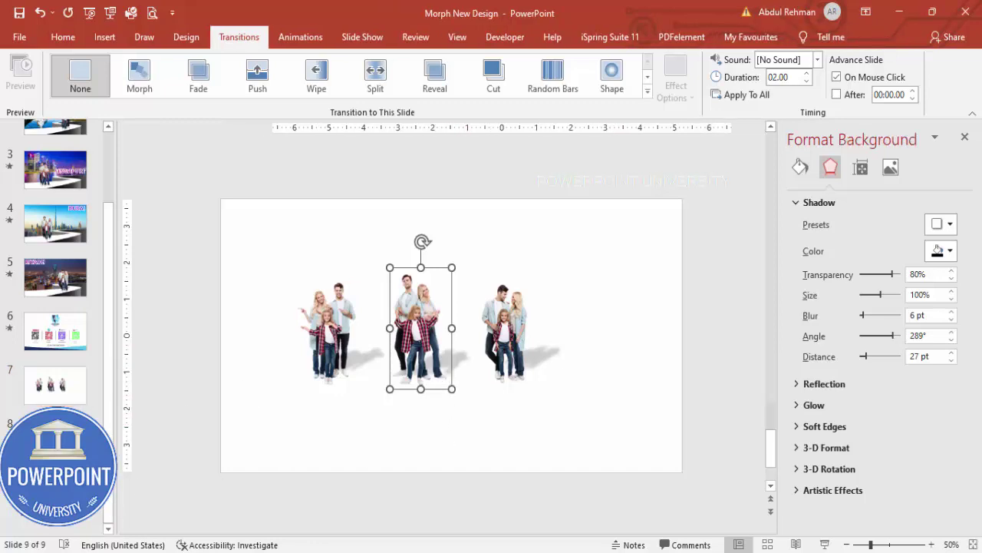
pyautogui.hotkey('ctrl', 'v')
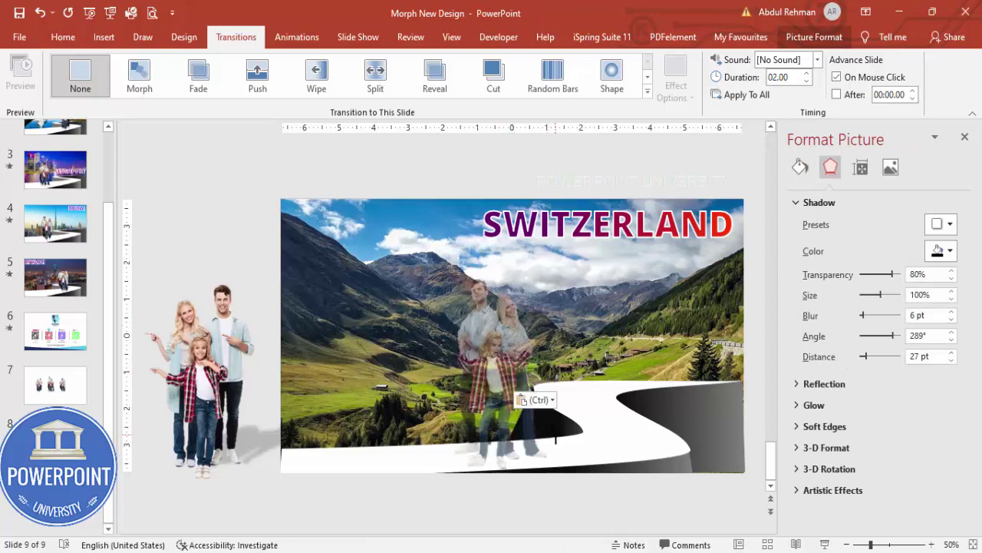
pyautogui.moveTo(525, 399); pyautogui.dragTo(547, 398)
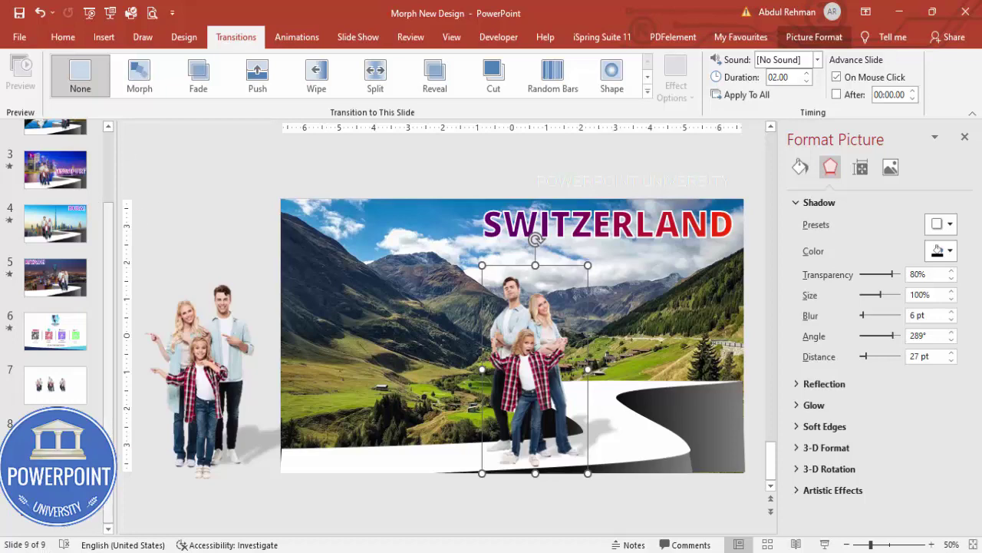
pyautogui.press('Escape')
pyautogui.click(148, 79)
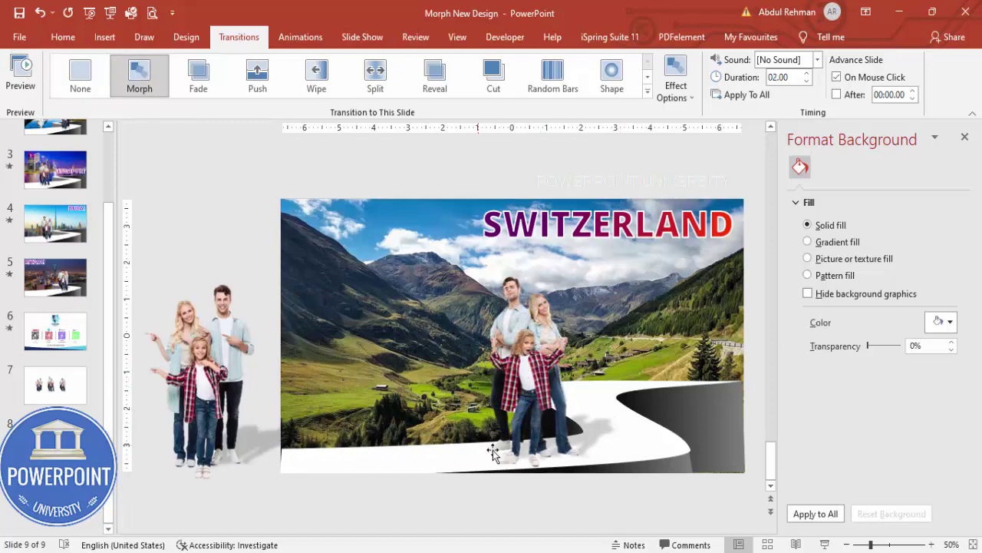
# Paste a shrunken copy of the arms-crossed family just beyond slide 8's right edge.
pyautogui.click(545, 376)
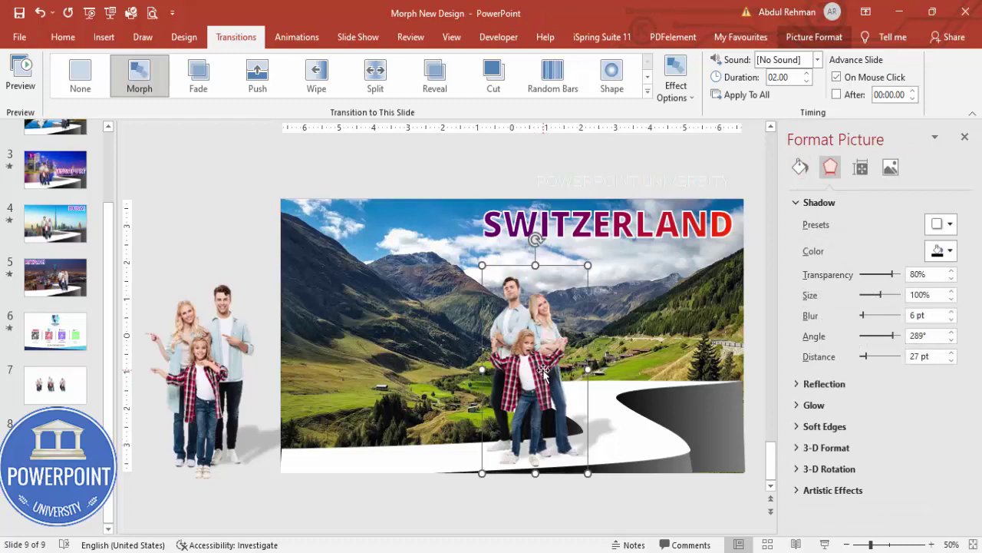
pyautogui.scroll(2, 537, 427)
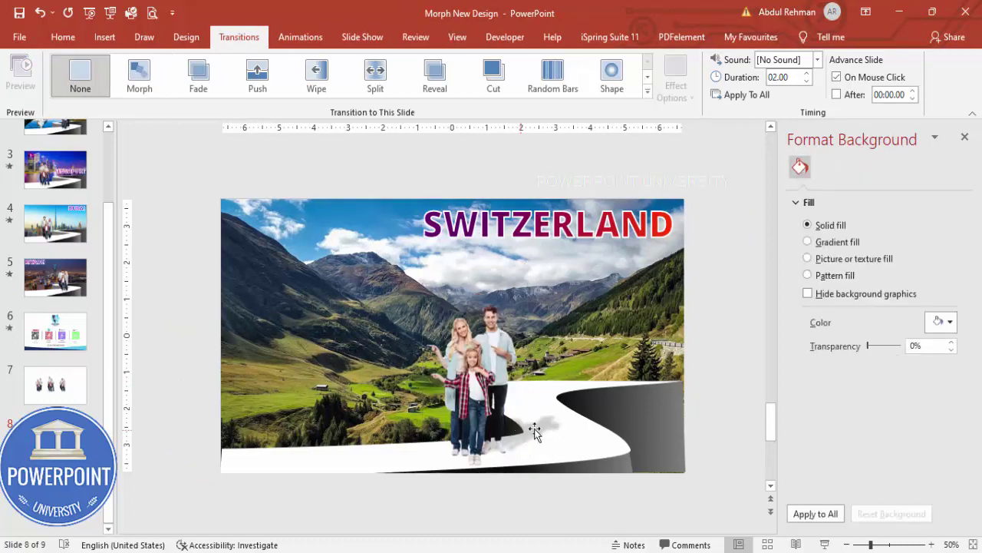
pyautogui.hotkey('ctrl', 'v')
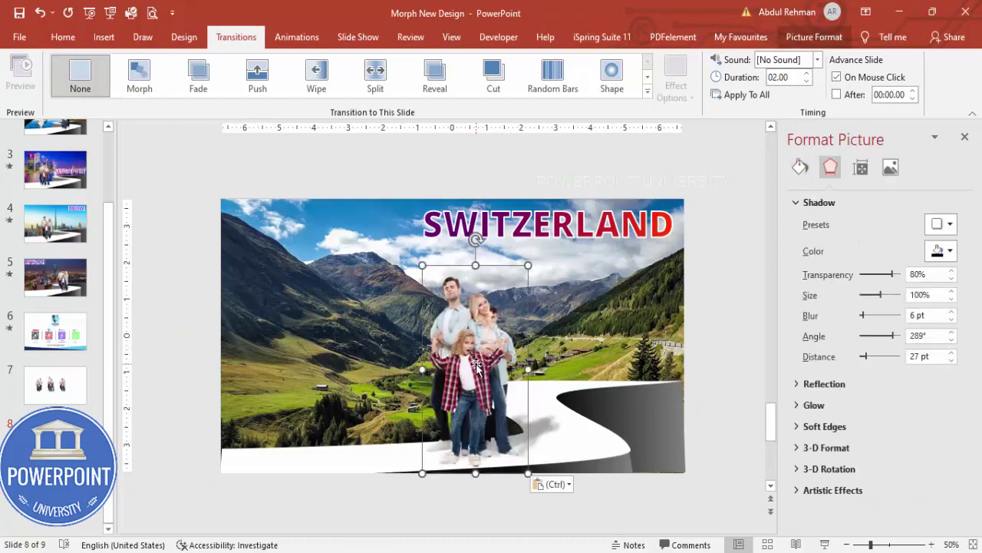
pyautogui.moveTo(491, 361); pyautogui.dragTo(722, 337)
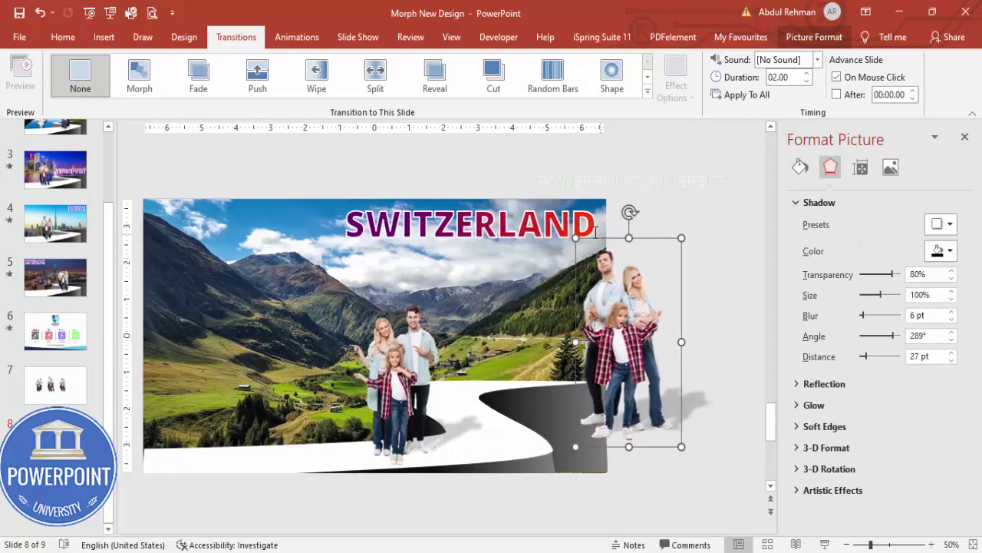
pyautogui.moveTo(575, 238); pyautogui.dragTo(646, 380)
pyautogui.moveTo(716, 420); pyautogui.dragTo(701, 359)
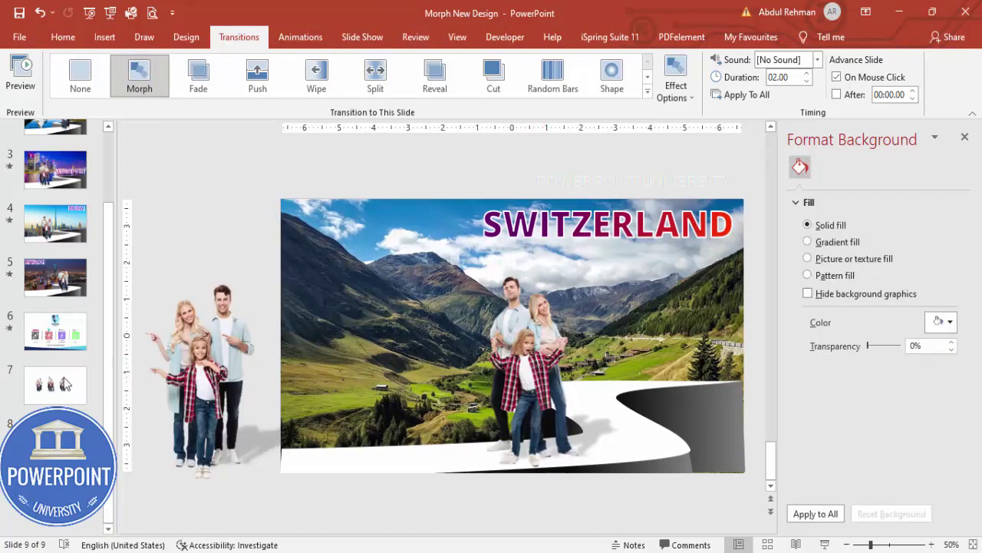
pyautogui.click(824, 544)
# Watch the Morph into slide 9, then cut its duration from 02.00 to 01.00.
pyautogui.click(866, 328)
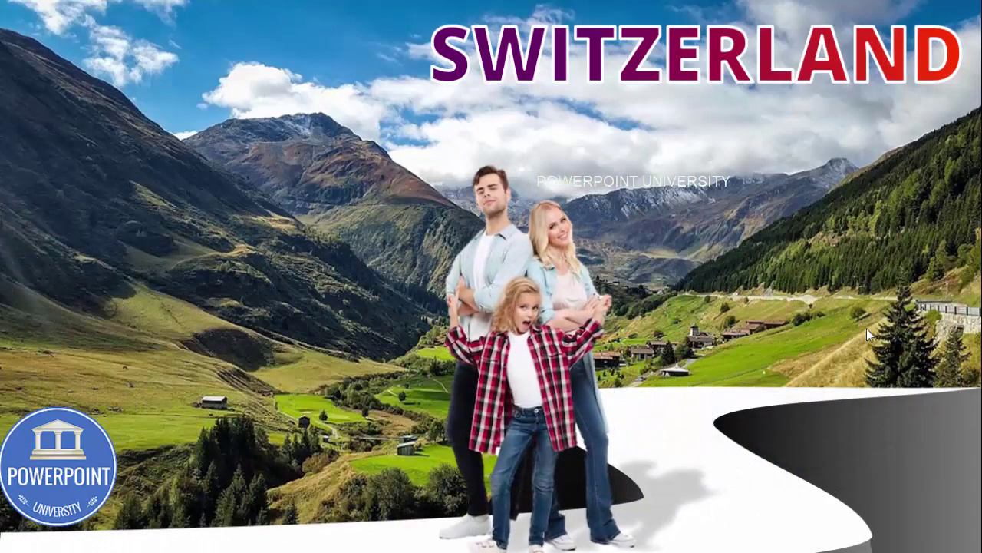
pyautogui.press('Escape')
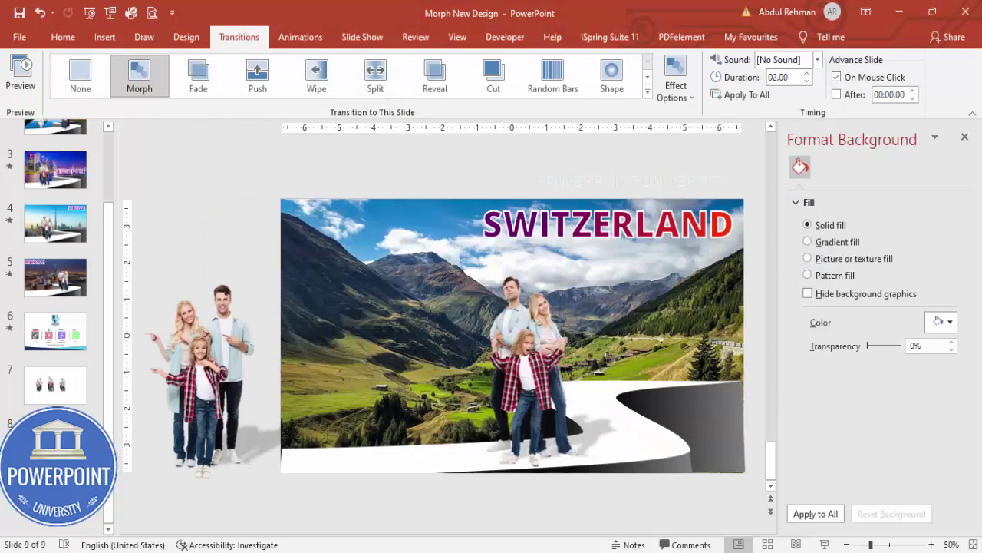
pyautogui.click(807, 82)
# Fill slide 9's backdrop with the sunset Big Ben photo from an online 'london' search.
pyautogui.click(512, 230)
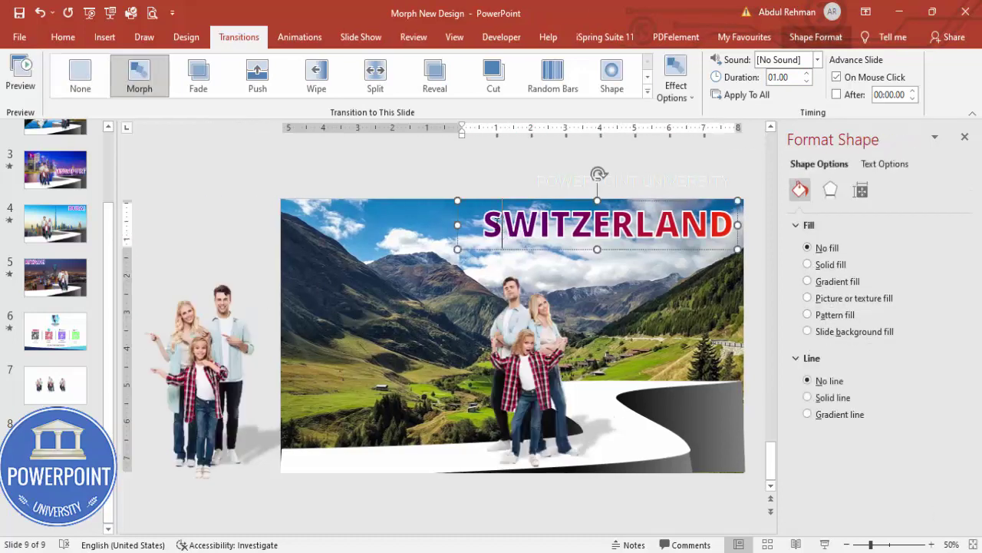
pyautogui.click(501, 278)
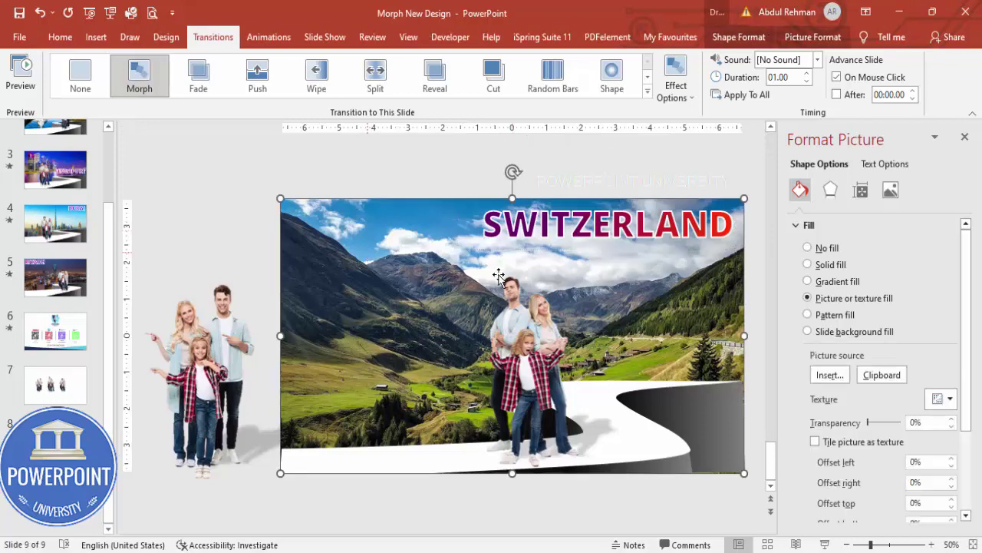
pyautogui.click(827, 376)
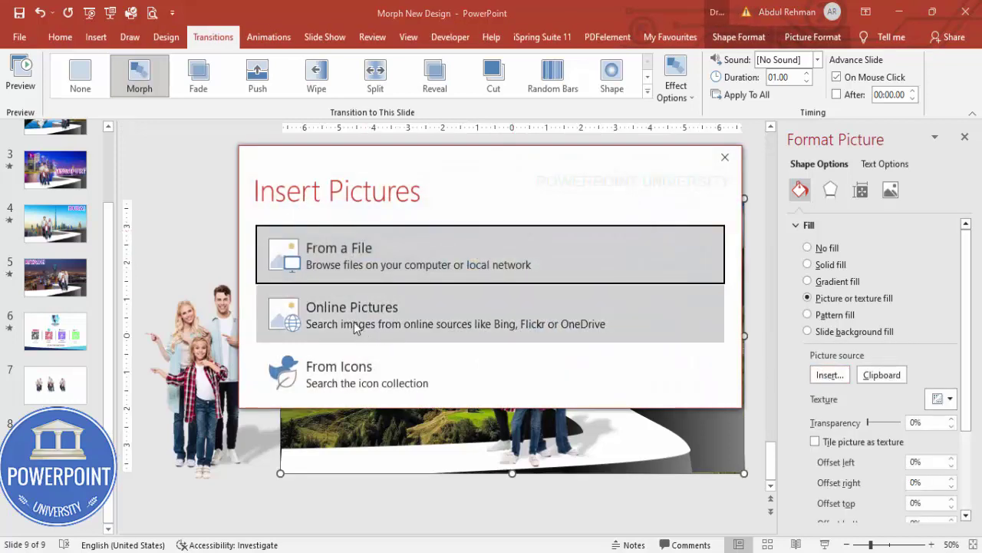
pyautogui.click(354, 323)
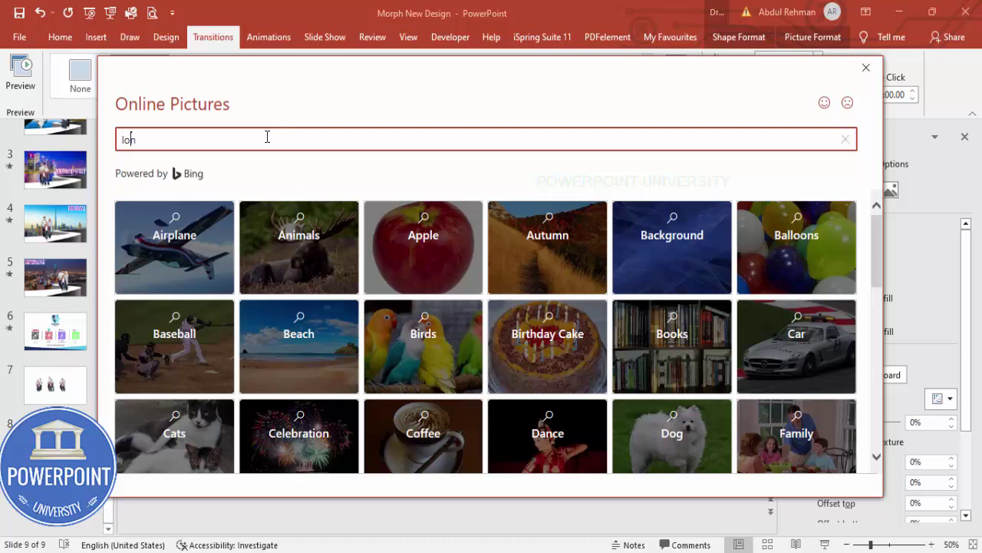
pyautogui.press('Return')
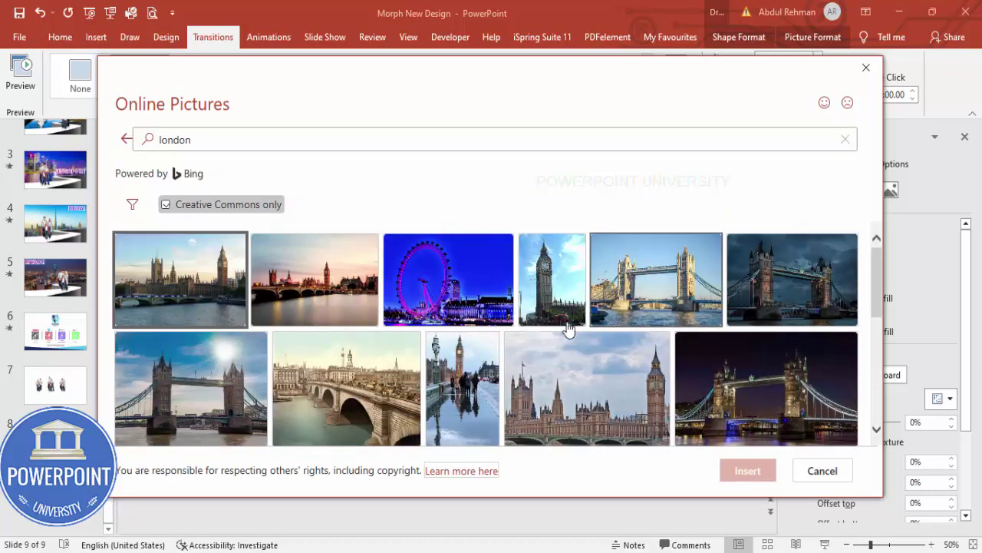
pyautogui.click(315, 285)
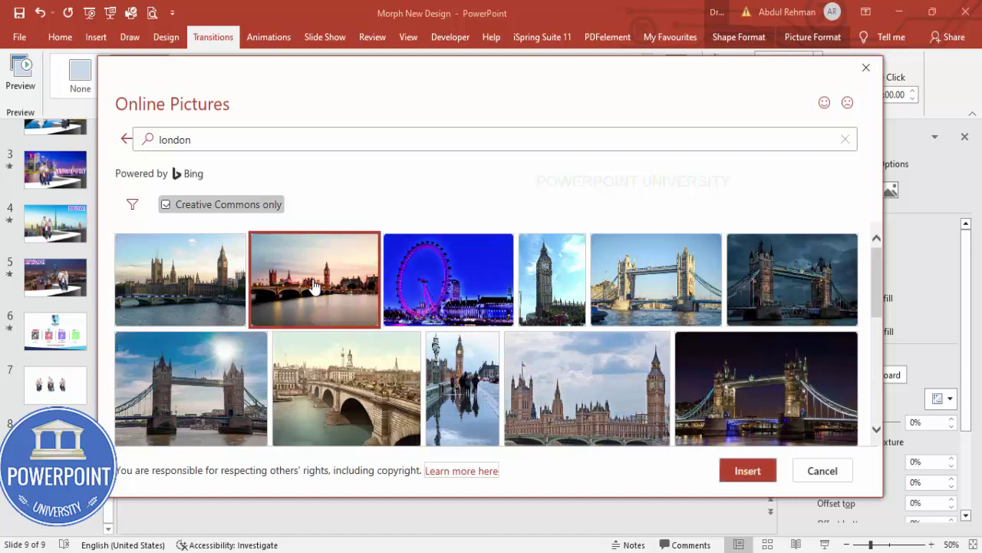
pyautogui.click(742, 471)
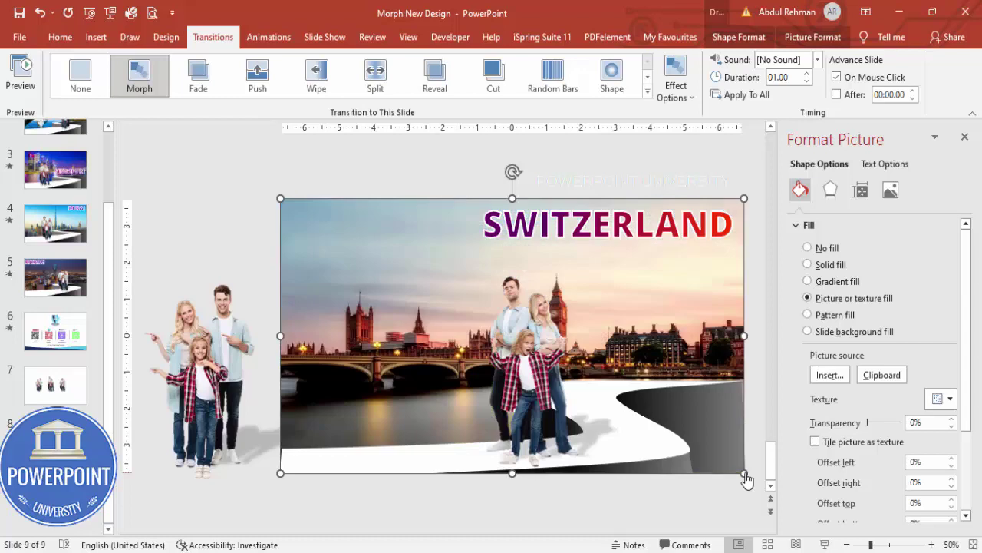
# Change the title text to LONDON, left-align it, and drag it to the top-left corner.
pyautogui.doubleClick(520, 228)
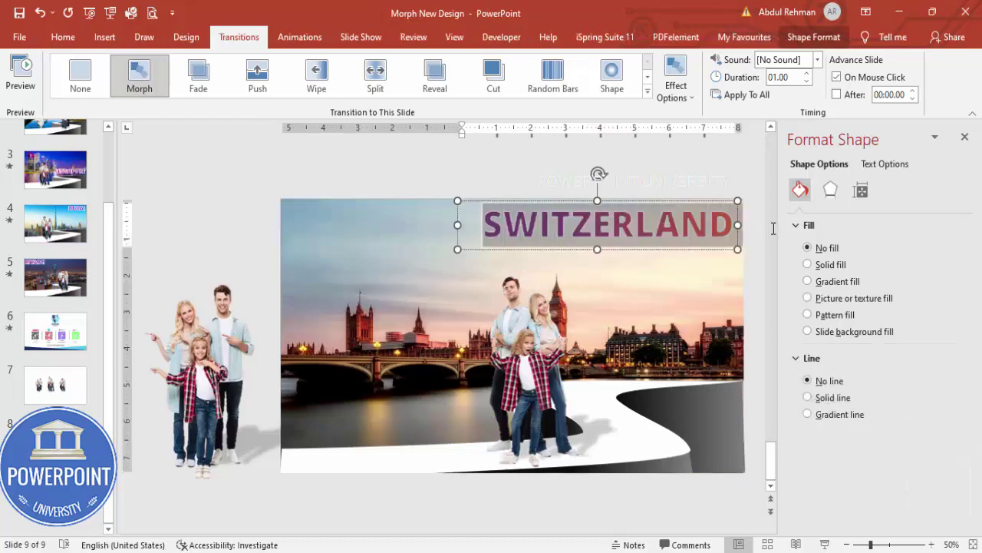
pyautogui.write('LONDON')
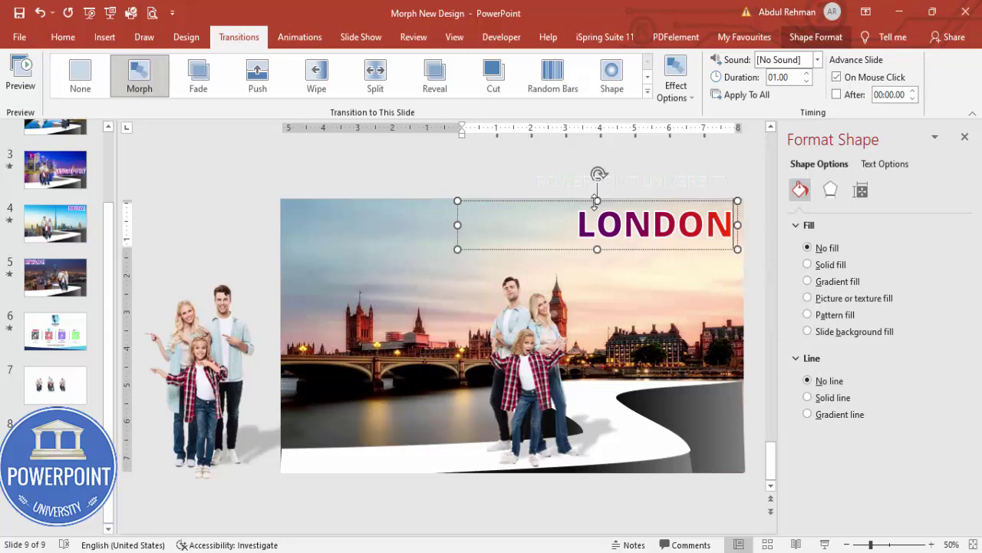
pyautogui.press('Escape')
pyautogui.click(63, 37)
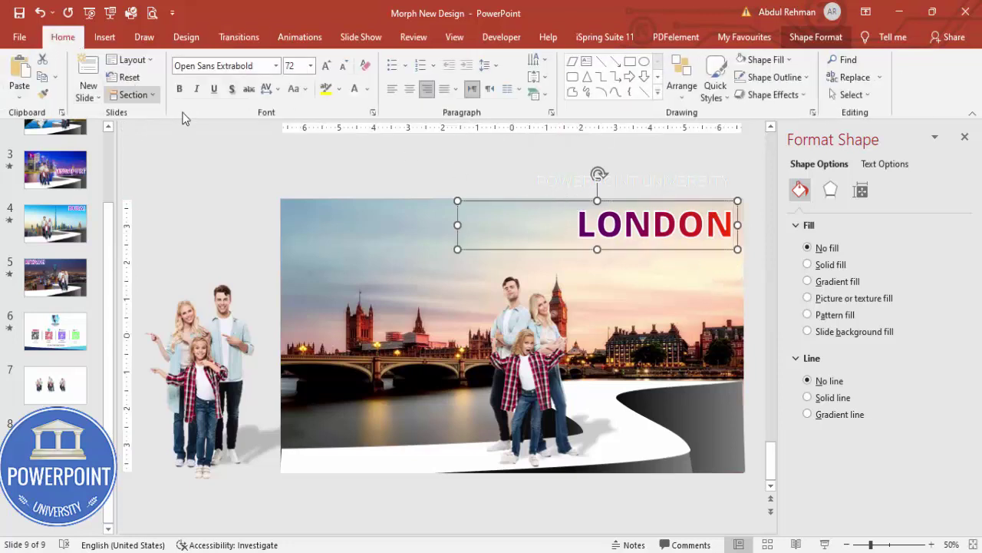
pyautogui.click(392, 89)
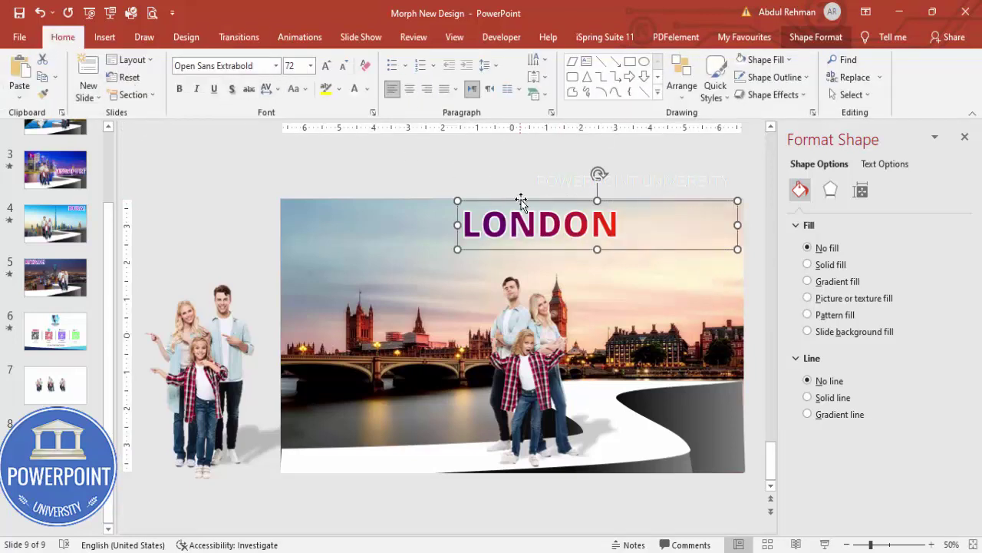
pyautogui.moveTo(494, 200); pyautogui.dragTo(347, 203)
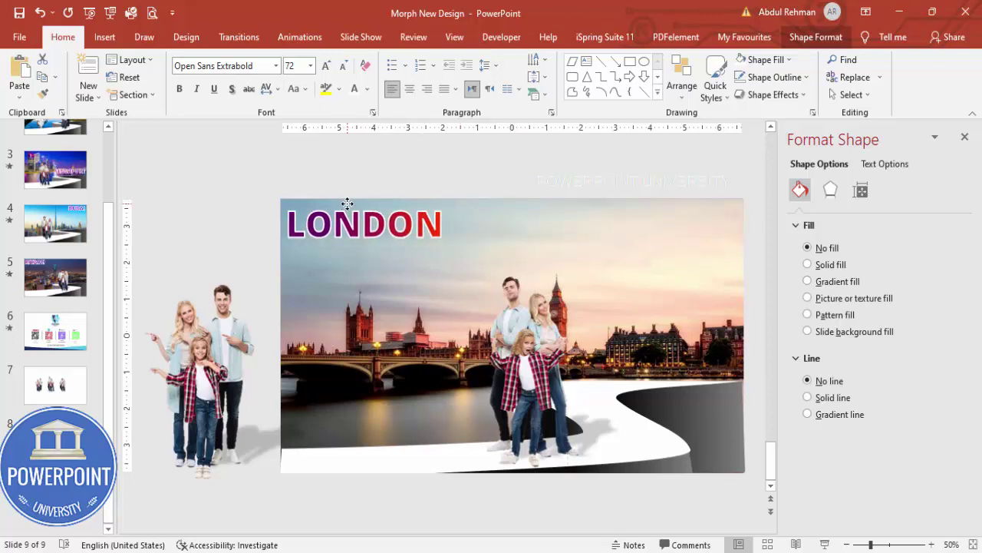
# Flip between the Switzerland and London slides to compare them, ending on slide 8.
pyautogui.click(281, 244)
pyautogui.press('pageup')
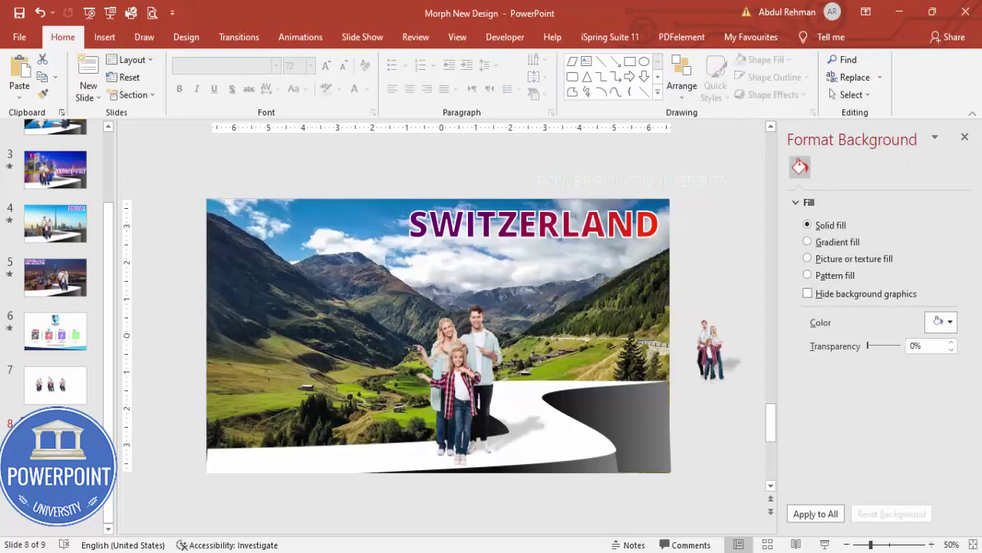
pyautogui.press('pagedown')
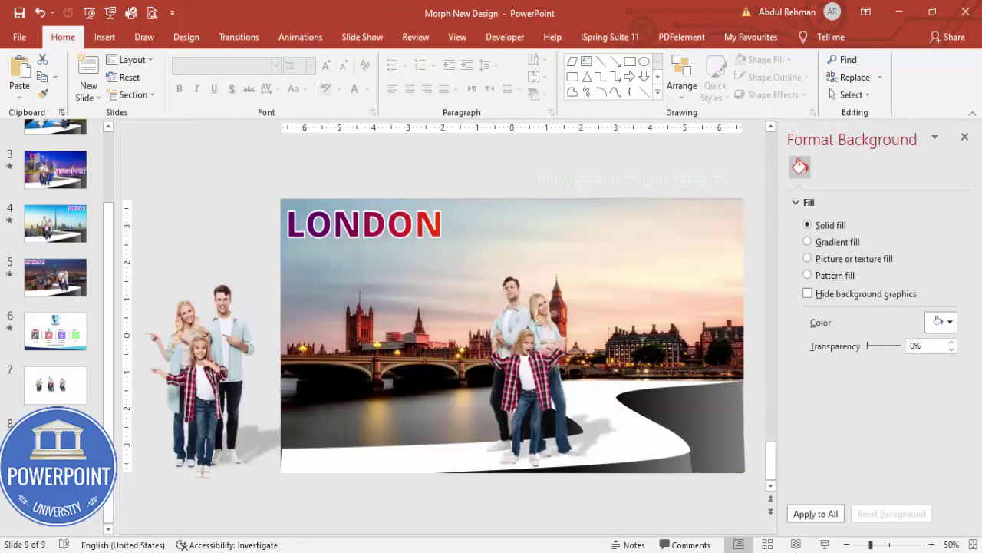
pyautogui.press('pageup')
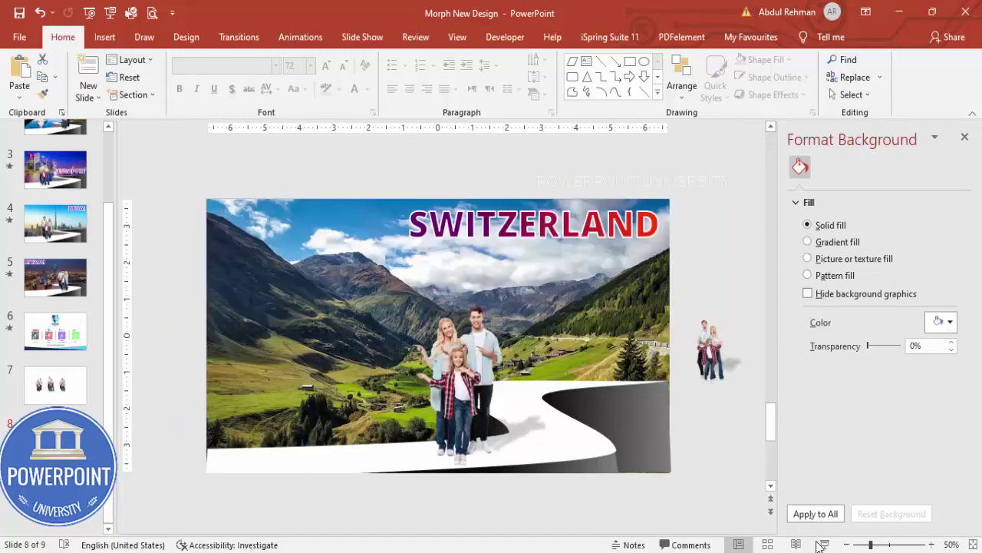
# Run the slide show from slide 8, step to London and back, then exit.
pyautogui.click(825, 544)
pyautogui.press('pagedown')
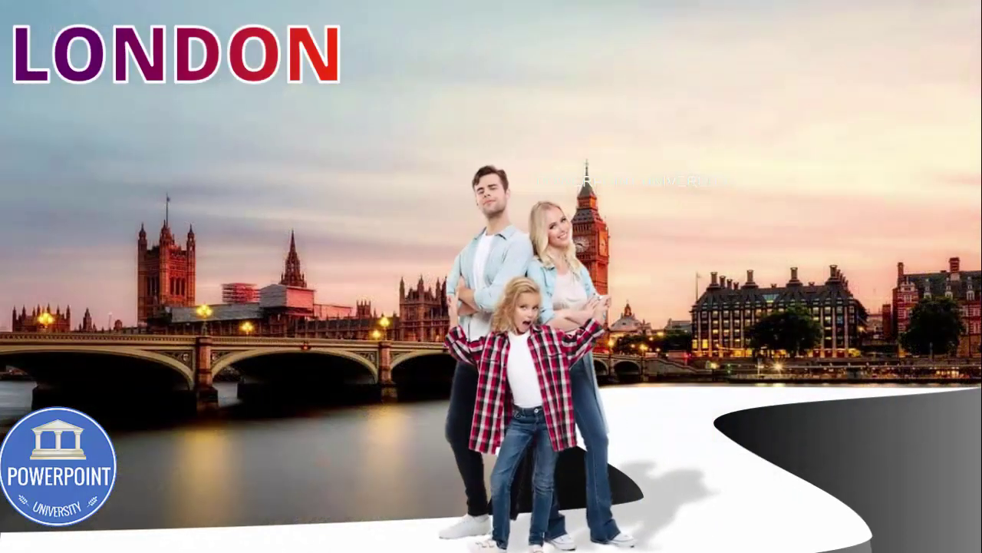
pyautogui.press('pageup')
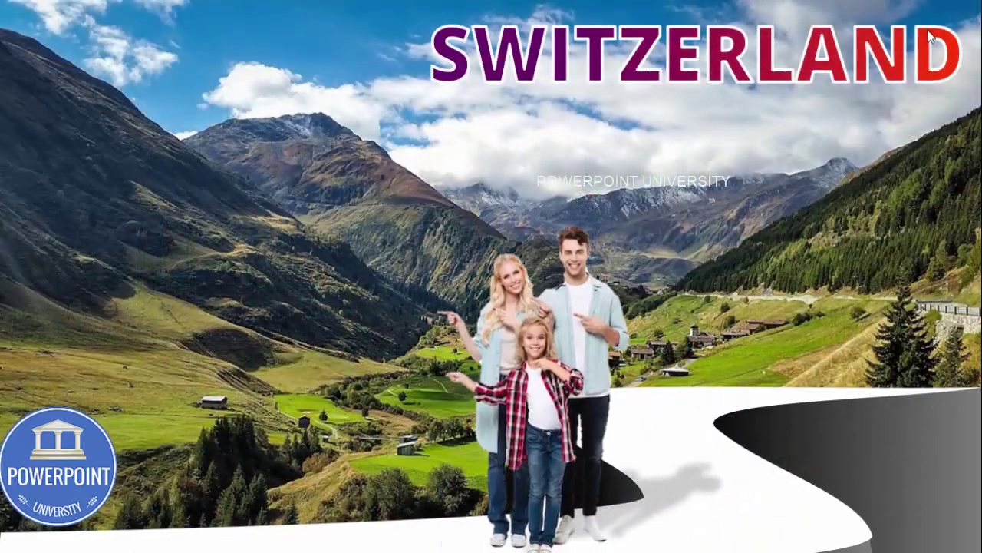
pyautogui.press('Escape')
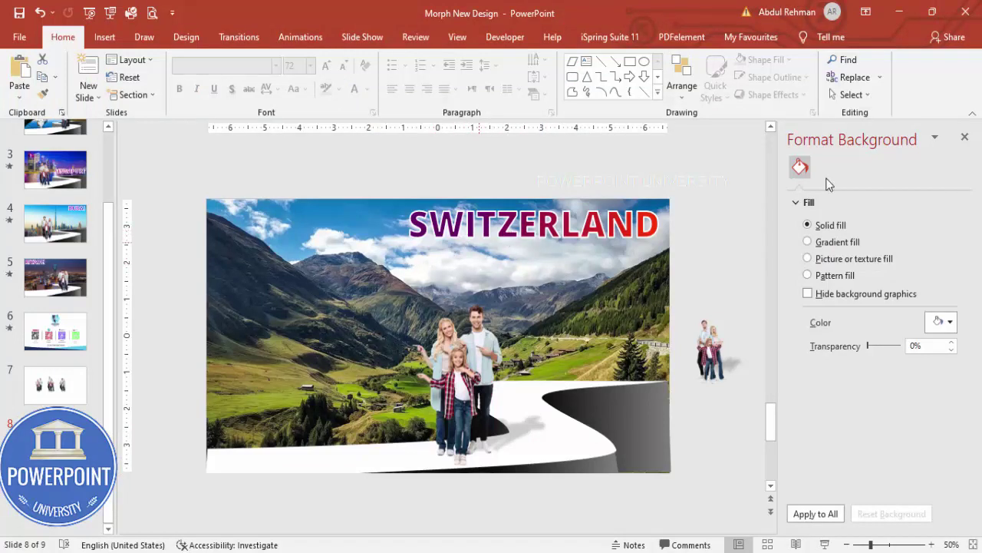
# In the Selection Pane, rename slide 8's SWITZERLAND title box TextBox 10 to !!Cityname.
pyautogui.click(851, 95)
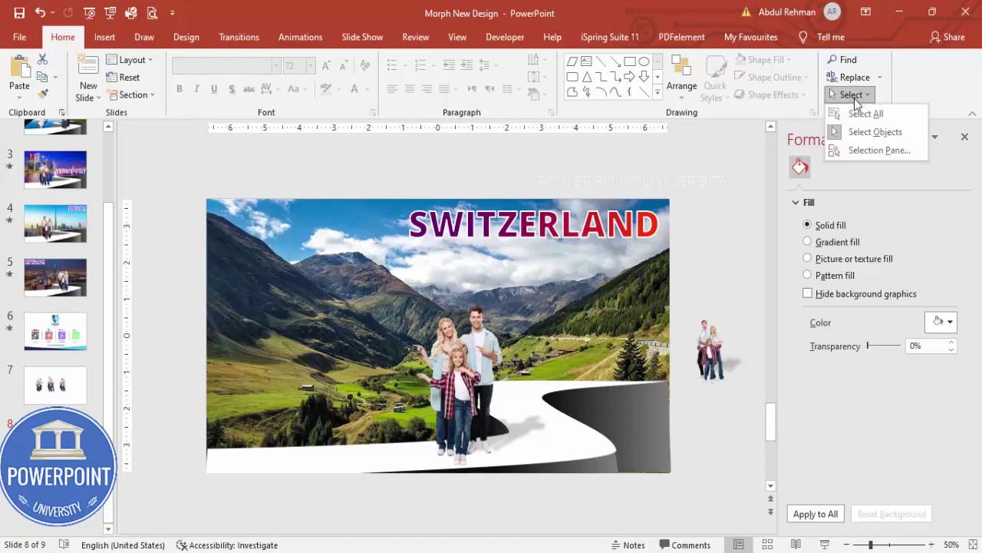
pyautogui.click(859, 149)
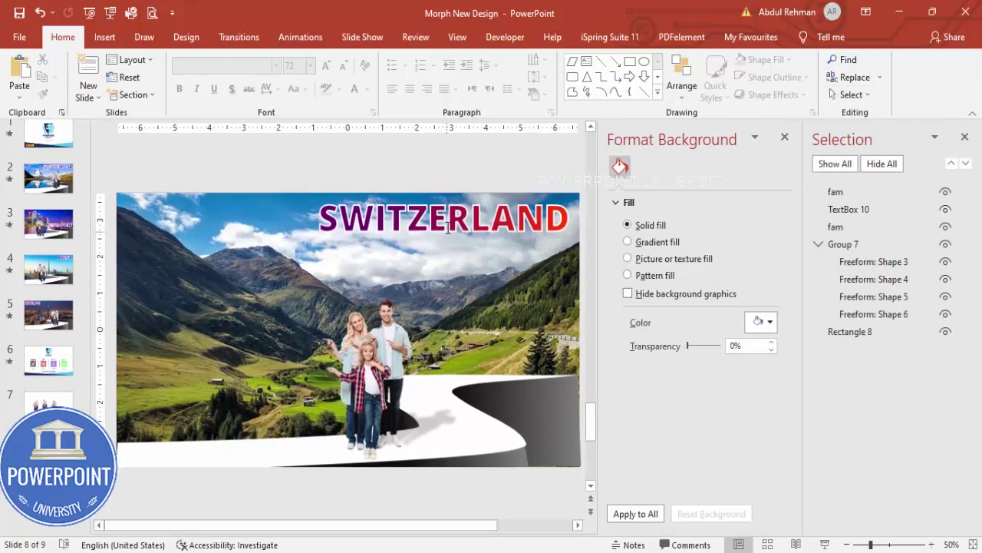
pyautogui.click(848, 209)
pyautogui.click(902, 209)
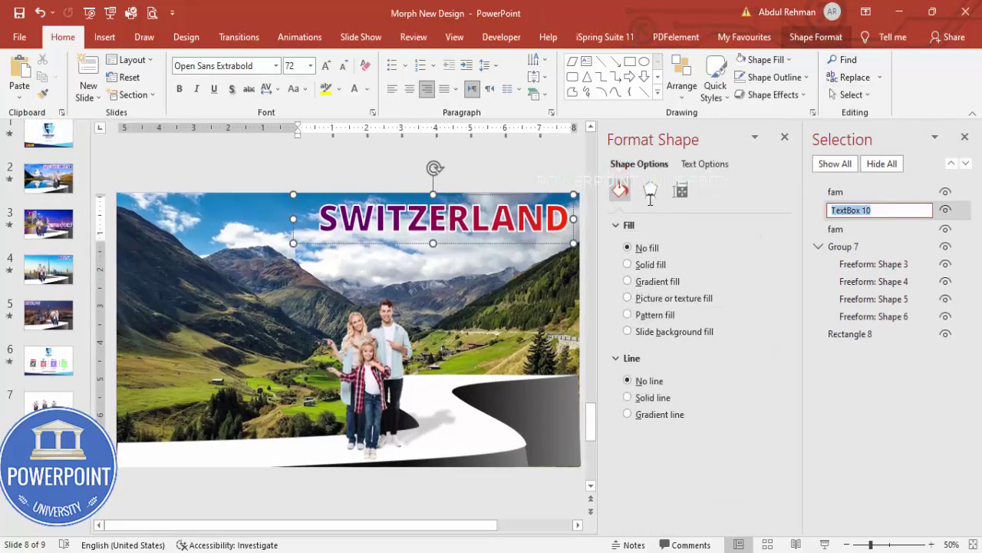
pyautogui.write('!')
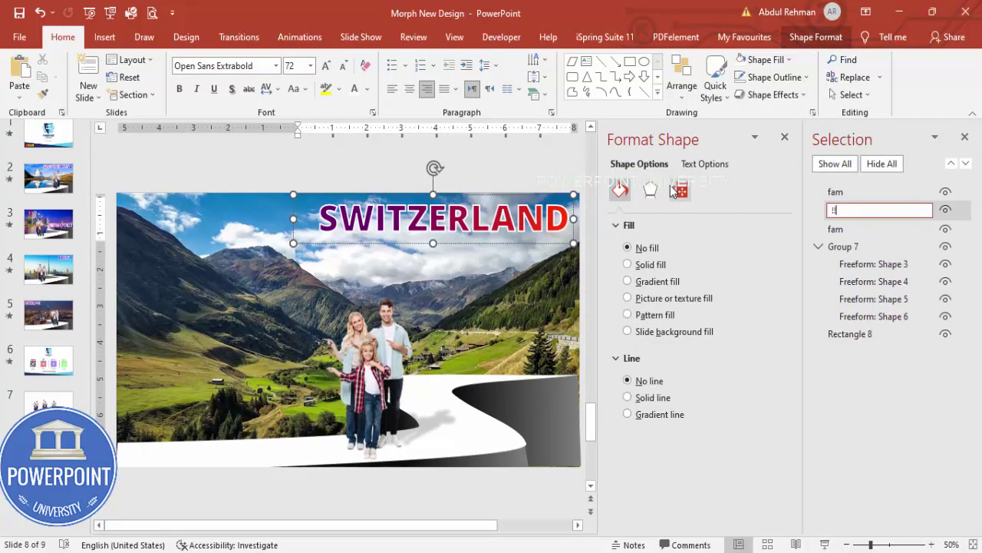
pyautogui.write('!')
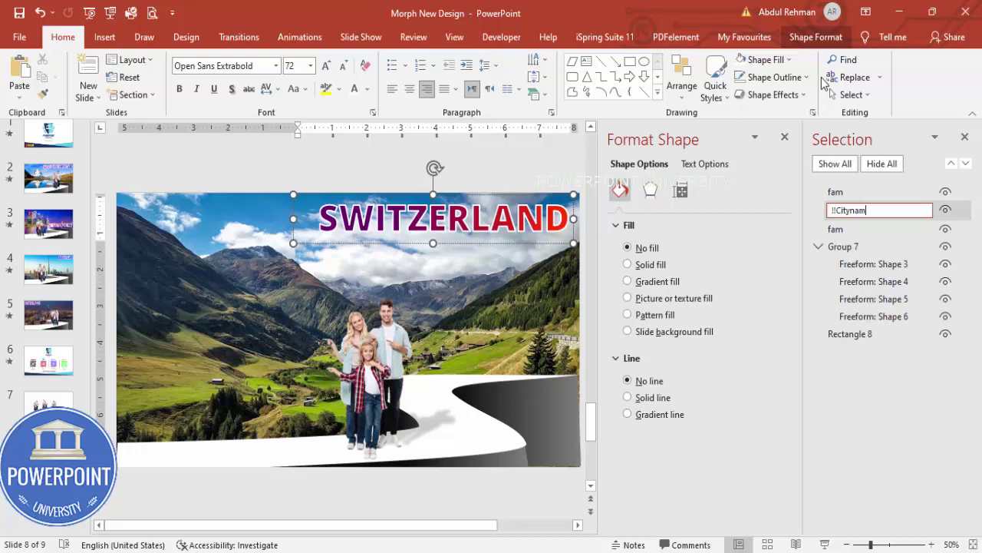
pyautogui.write('e')
pyautogui.hotkey('ctrl', 'a')
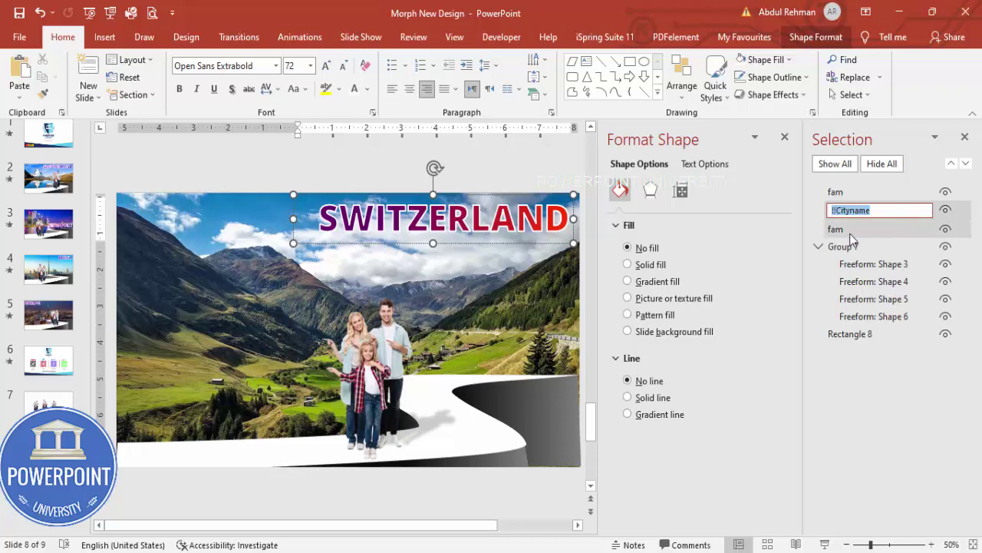
pyautogui.press('Return')
pyautogui.click(512, 178)
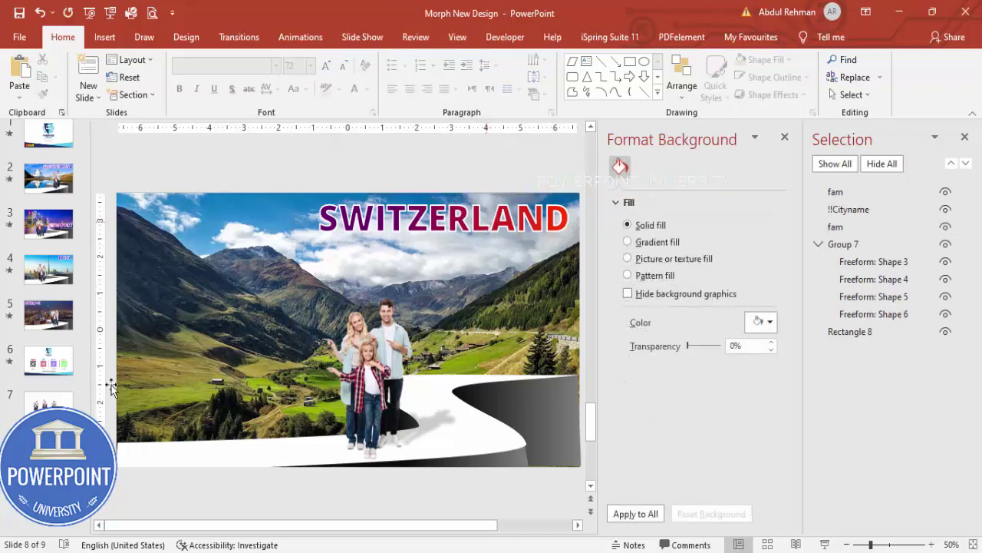
# Rename the LONDON title box on slide 9 to !!Cityname as well.
pyautogui.scroll(-1, 395, 257)
pyautogui.click(283, 198)
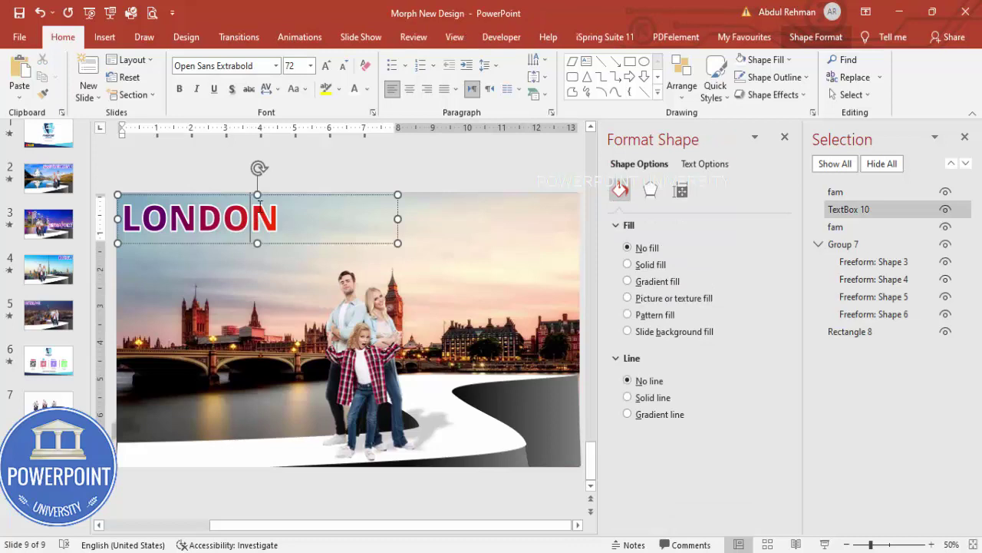
pyautogui.click(864, 209)
pyautogui.click(866, 210)
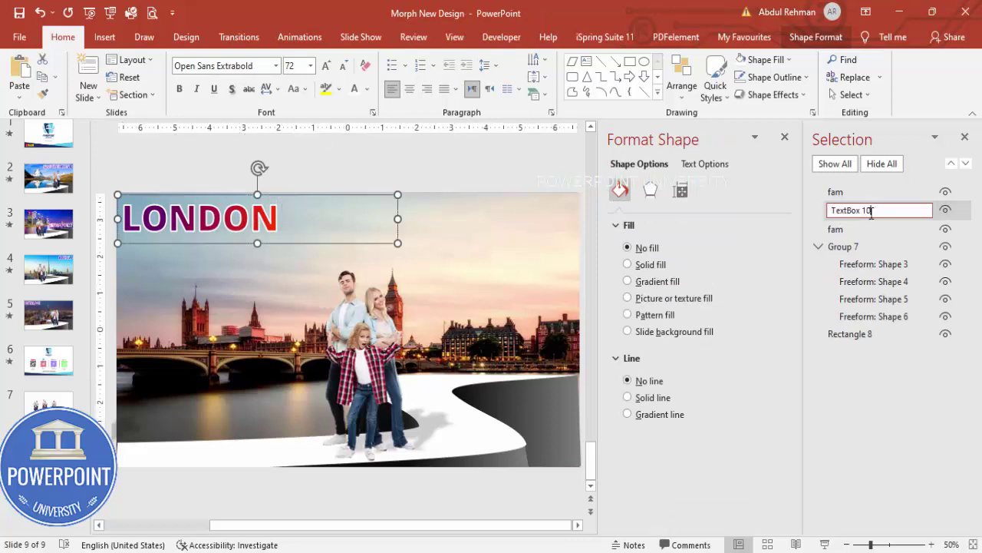
pyautogui.hotkey('ctrl', 'a')
pyautogui.write('!!Cityname')
pyautogui.click(108, 424)
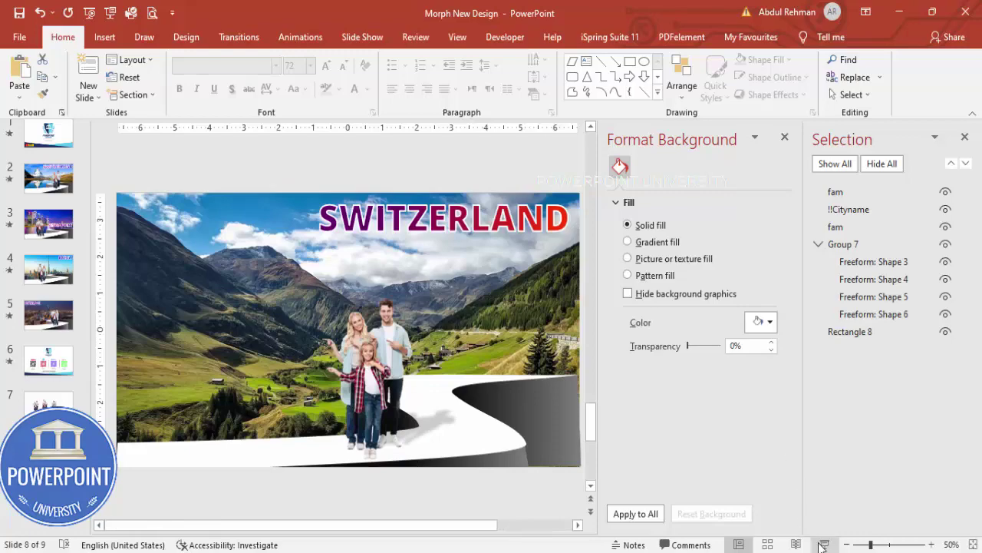
pyautogui.click(825, 544)
# Advance the show through the Switzerland-to-London title morph and back, then exit.
pyautogui.click(944, 337)
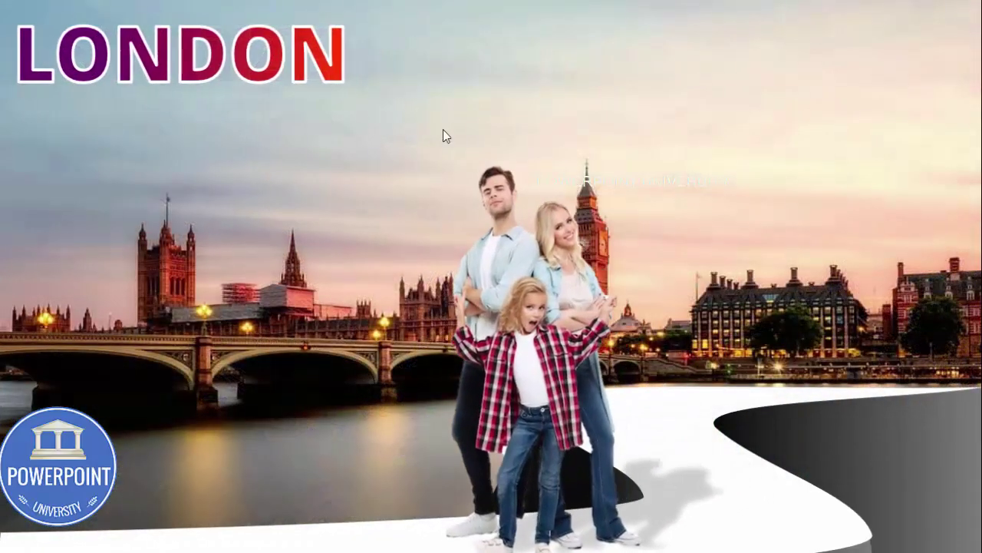
pyautogui.click(282, 142)
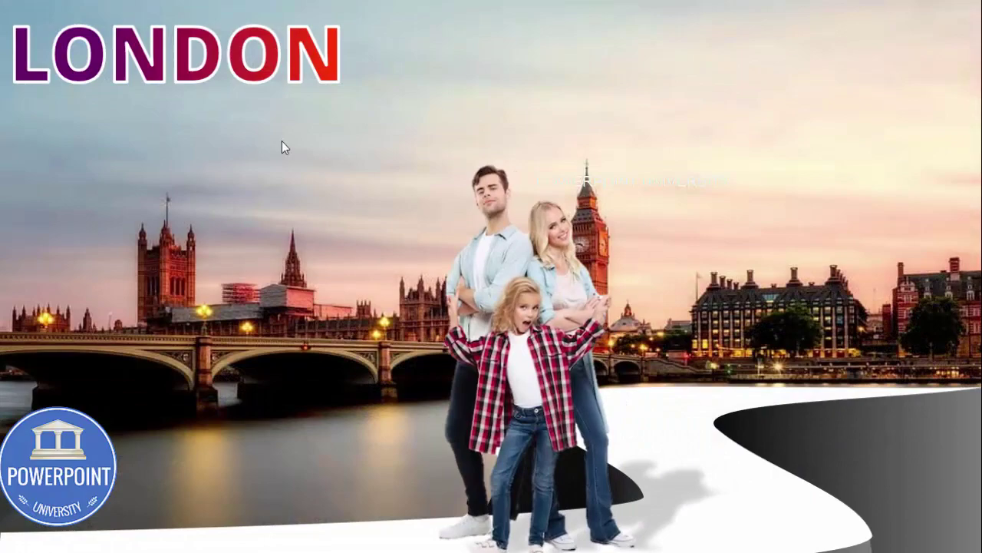
pyautogui.press('Escape')
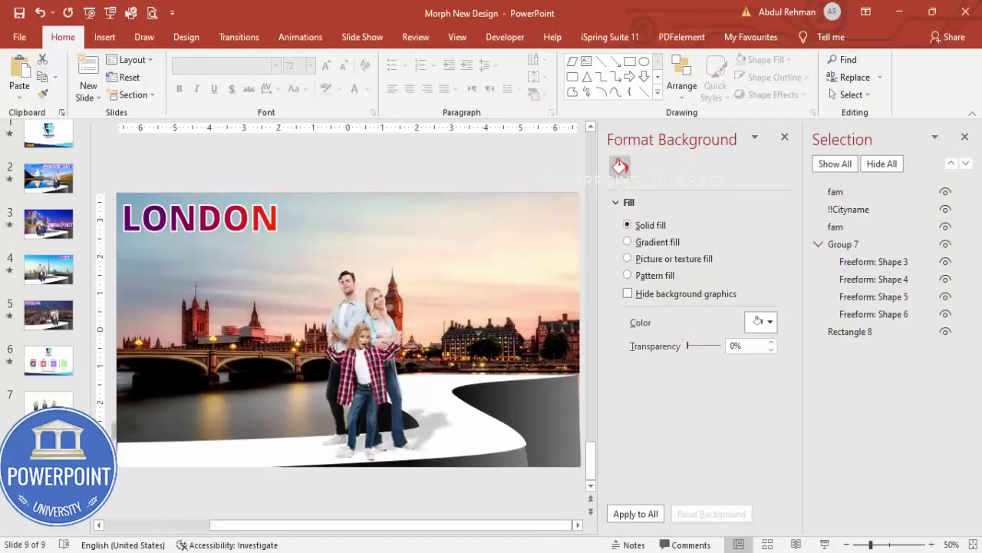